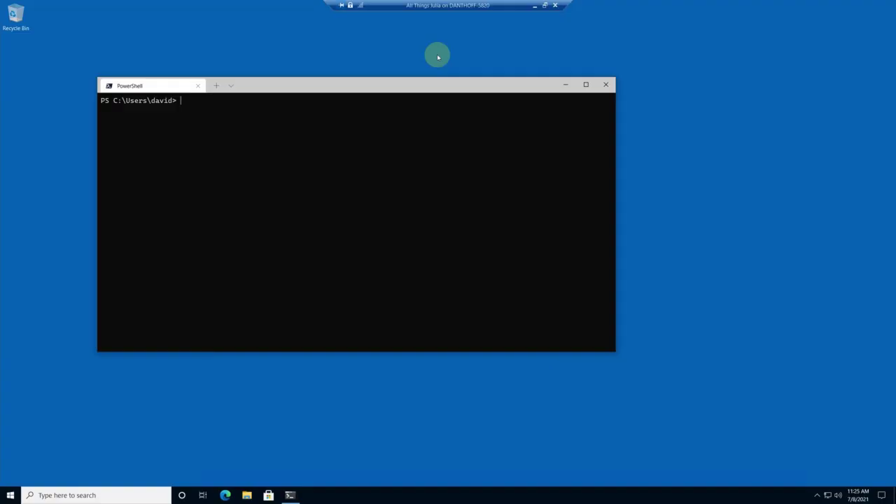
Run julia in PowerShell, which fails with a 'not recognized' error, showing Julia isn't installed.
left_click_drag(424, 84, 463, 95)
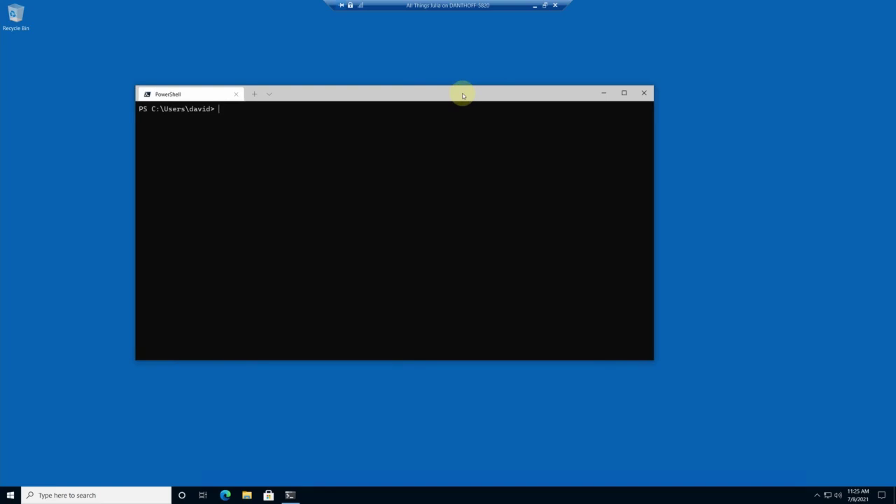
type("julia")
key("Return")
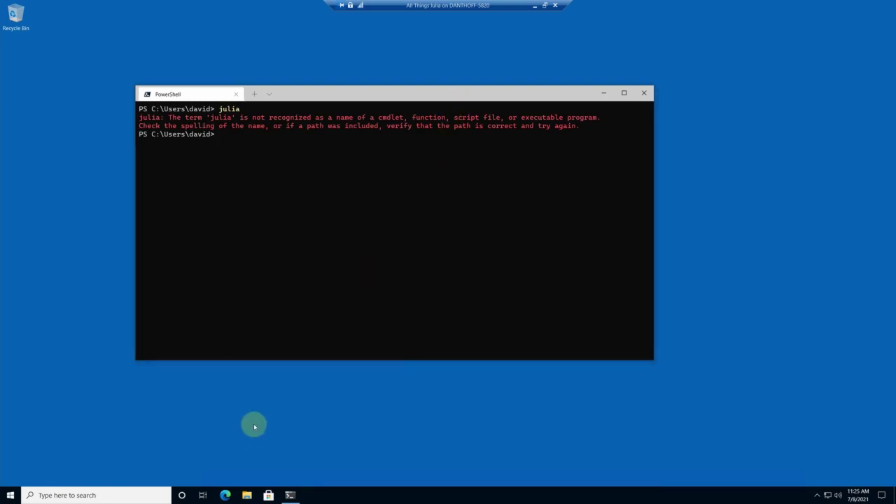
Search Microsoft Store for Julia, install the Julia app and launch it.
left_click(268, 497)
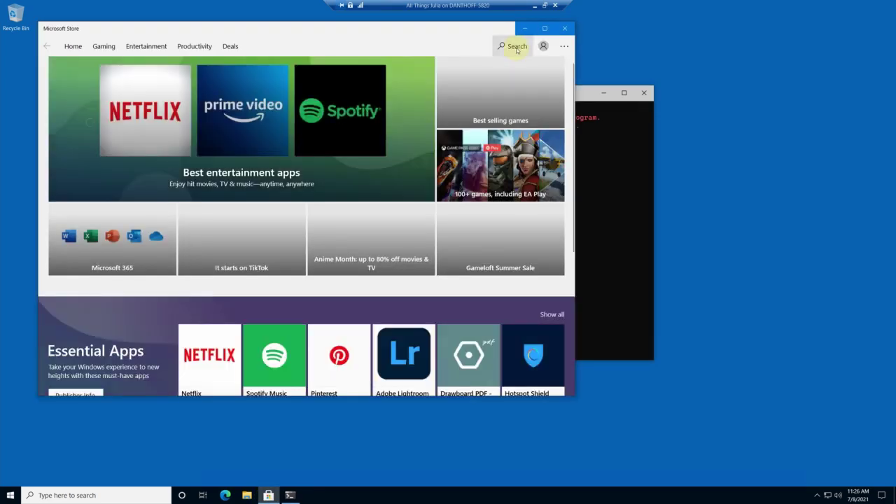
left_click(517, 47)
type("Julia")
left_click(522, 47)
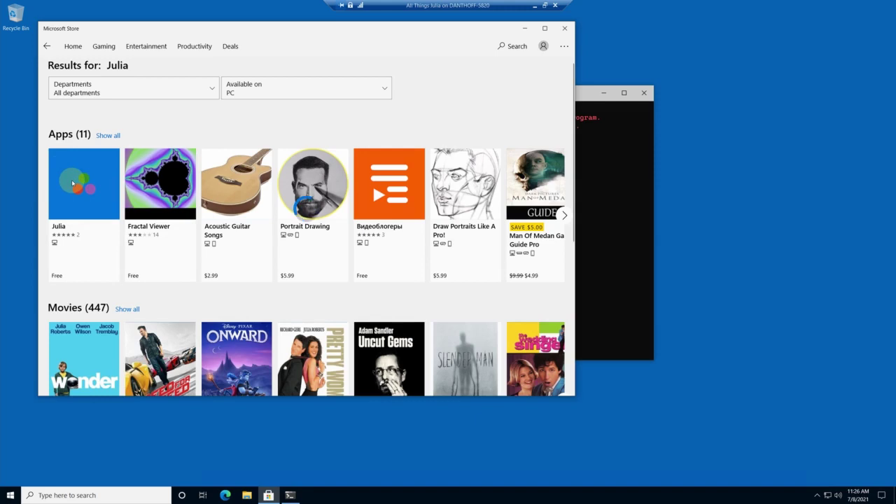
left_click(73, 183)
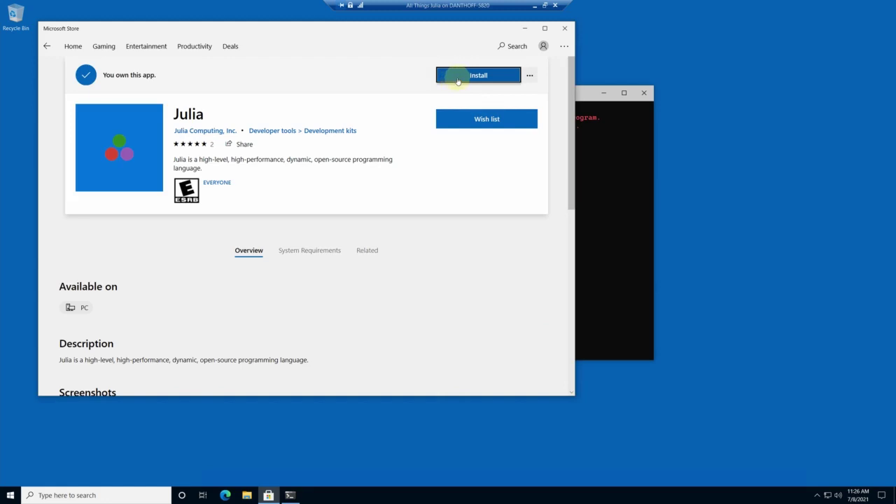
left_click(458, 81)
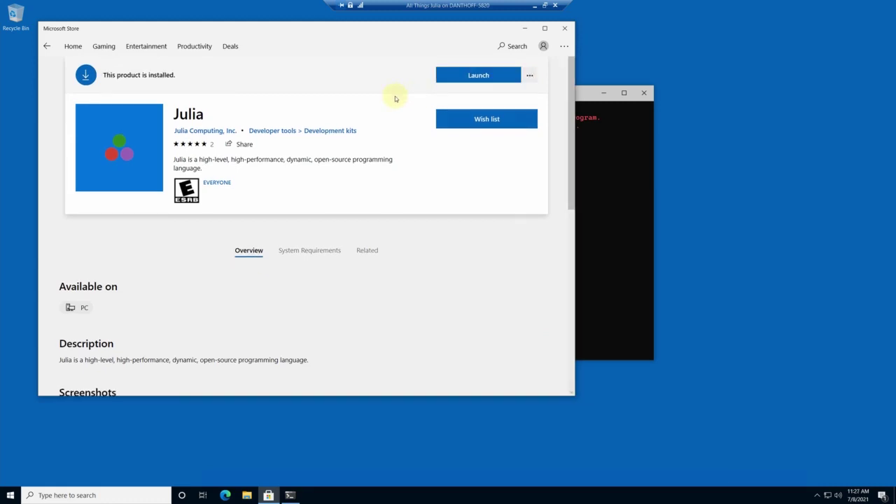
left_click(467, 77)
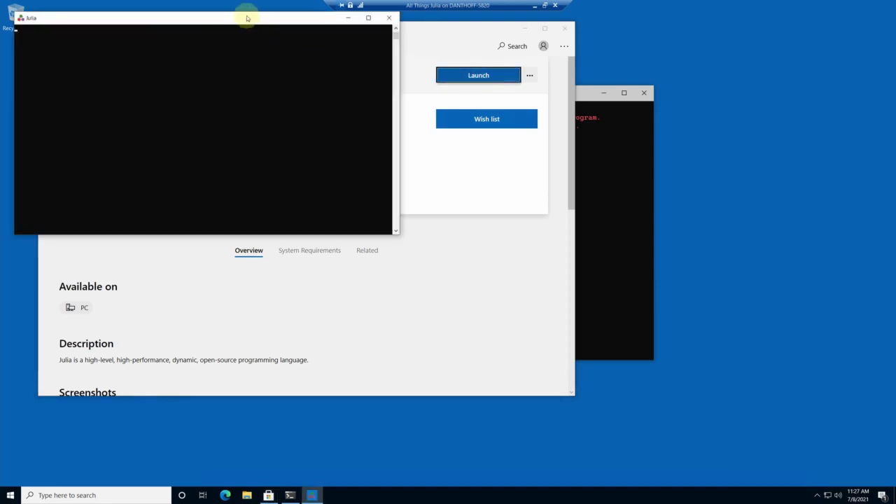
Move the newly launched Julia console window to the middle of the screen.
left_click_drag(245, 19, 380, 81)
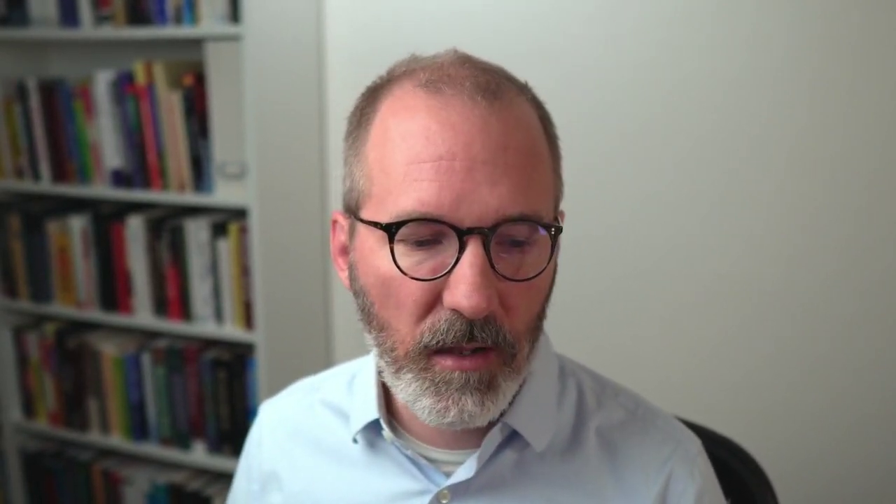
Start Julia from the Start menu's Recently added list.
left_click(11, 495)
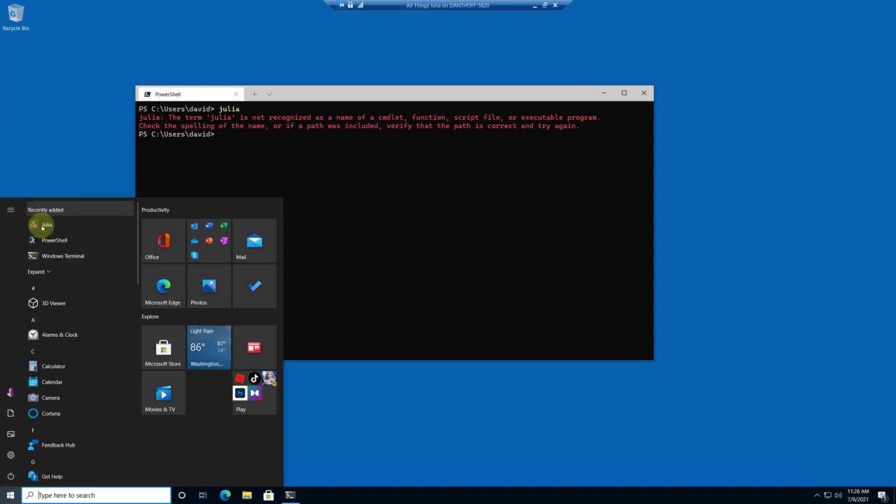
left_click(44, 226)
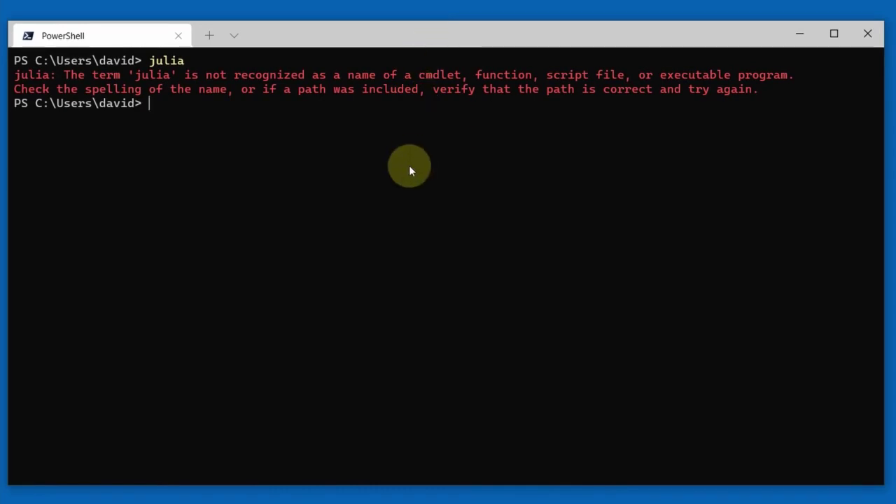
Run julia at the PowerShell prompt to start the Julia REPL.
type("lia")
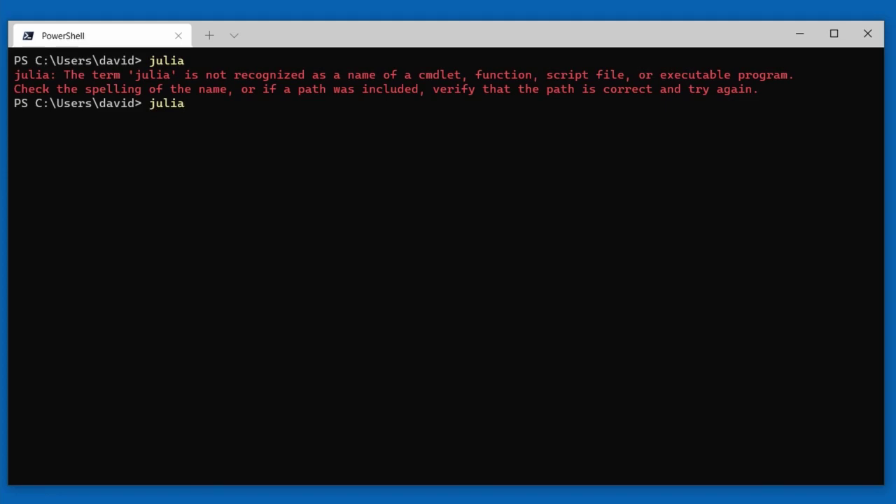
key("Return")
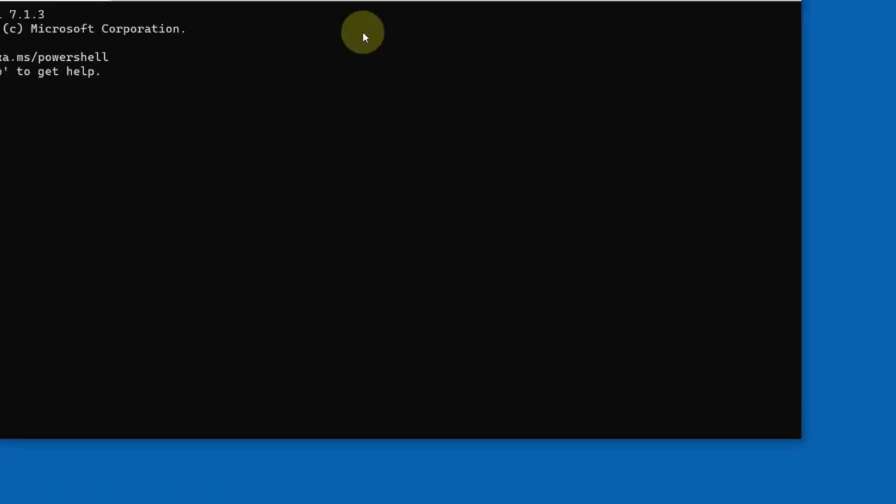
Open a new Windows Terminal tab with the Julia profile.
left_click(228, 37)
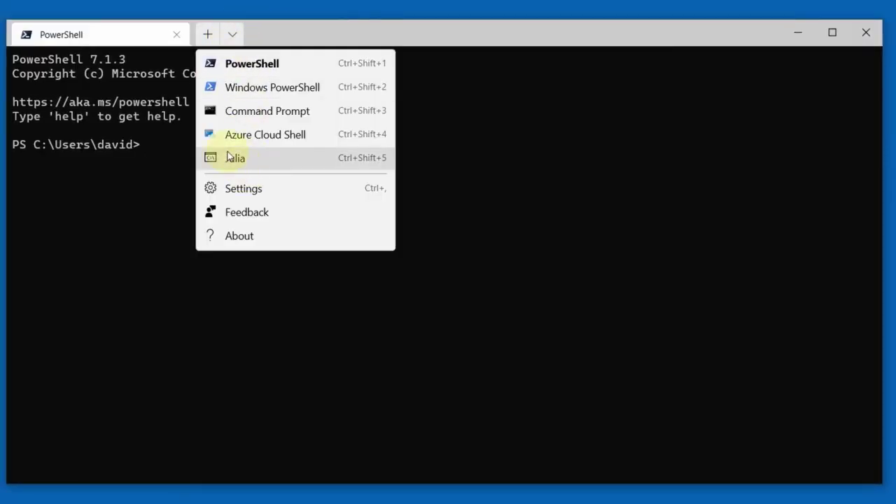
left_click(271, 161)
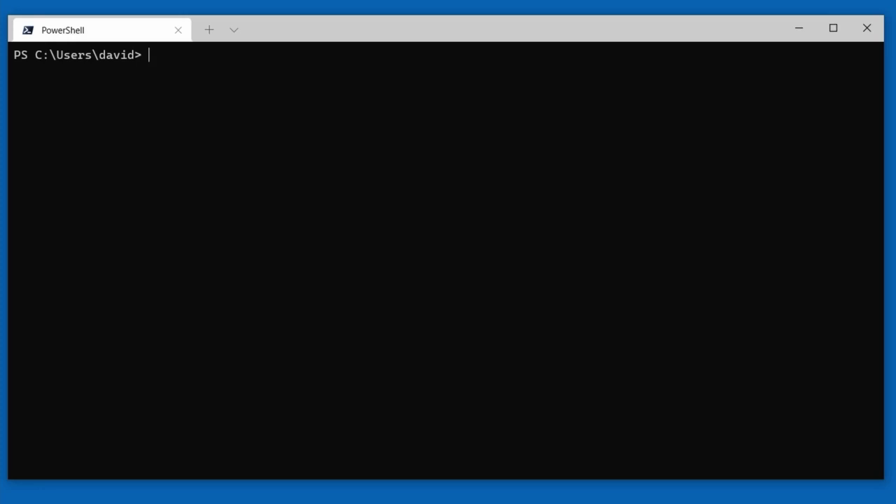
Run julia to start Julia 1.6.0, which reports 1.6.1 is available.
type("a")
key("Return")
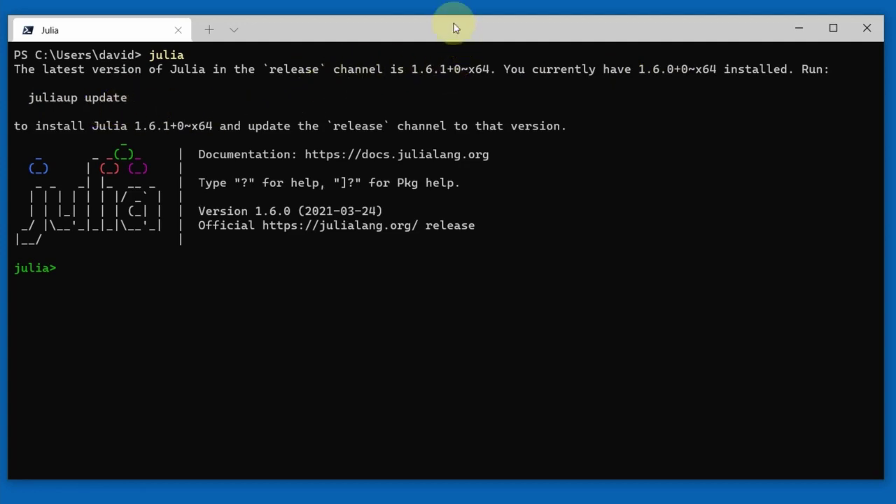
Exit the REPL, run juliaup update to get Julia 1.6.1, and relaunch julia.
key("ctrl+d")
type("juli")
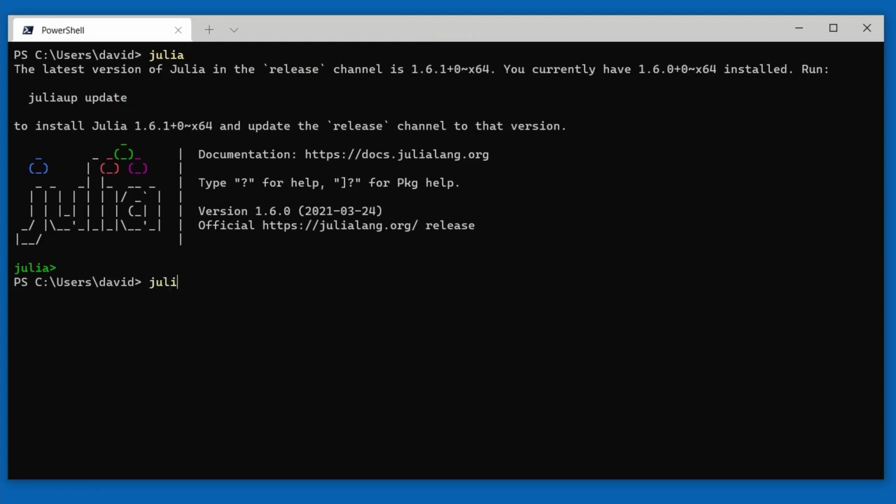
type("aup update")
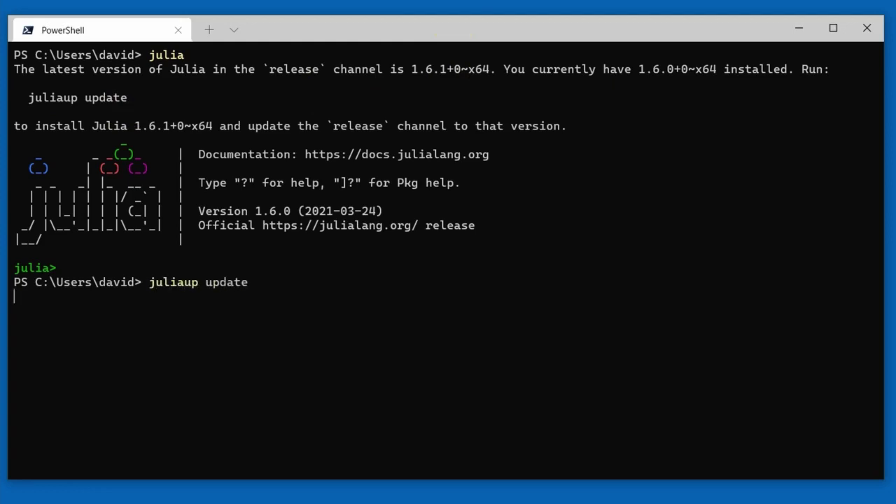
key("Return")
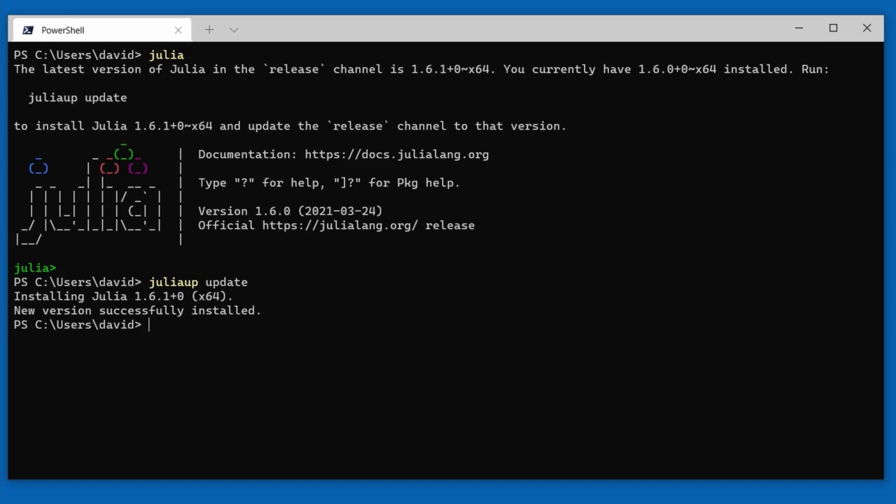
type("a")
key("Return")
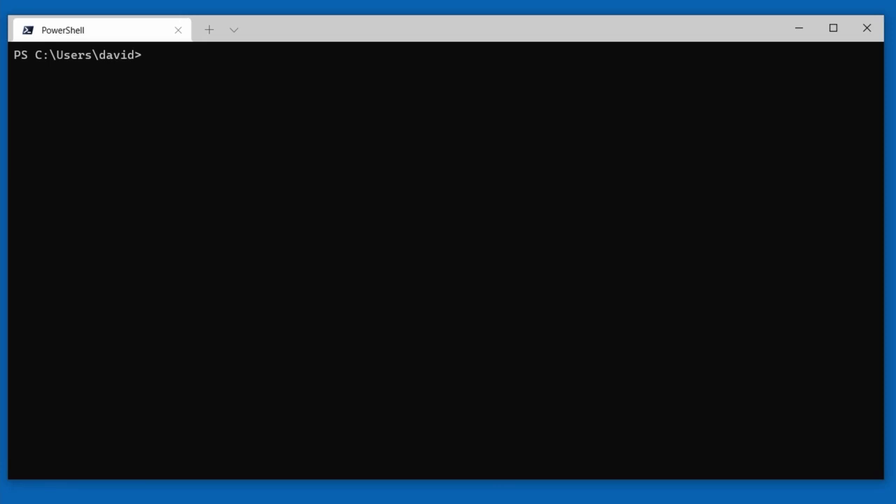
Show juliaup's command list, then install Julia 1.5.4 with 'juliaup add 1.5.4'.
type("juliaup")
key("Return")
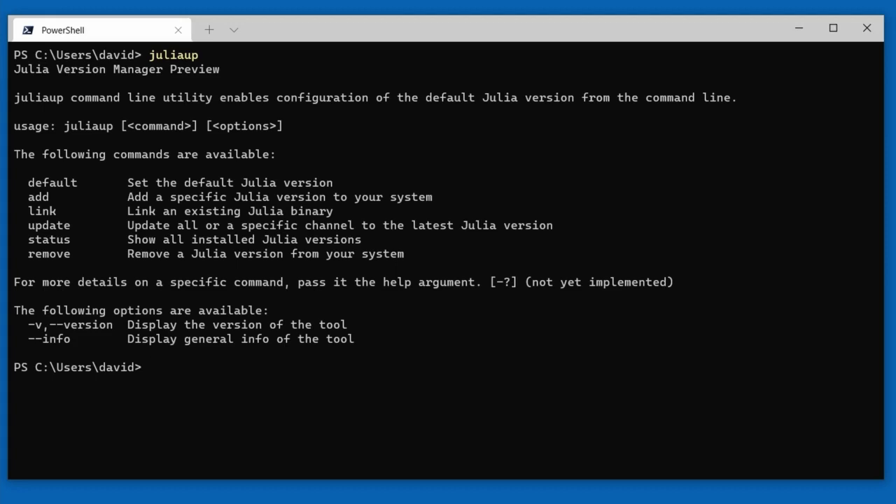
type("juliaup add ")
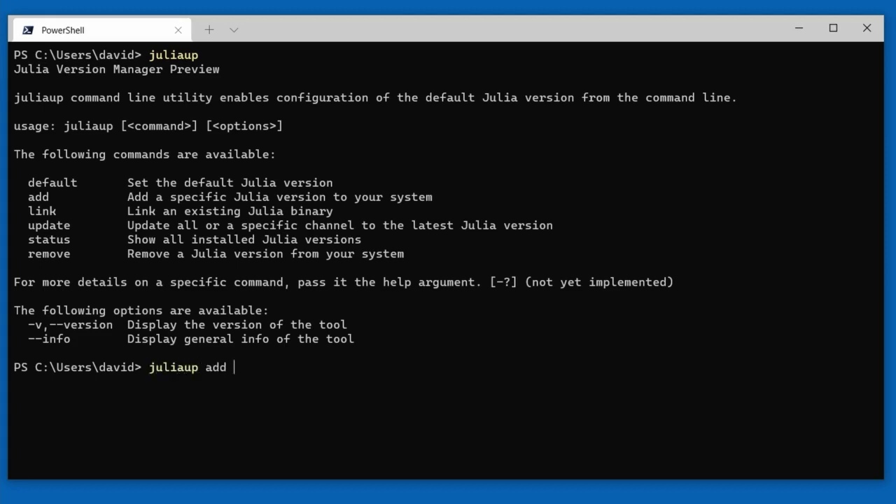
type("1.5.")
key("BackSpace")
key("BackSpace")
type(".5.4")
key("Return")
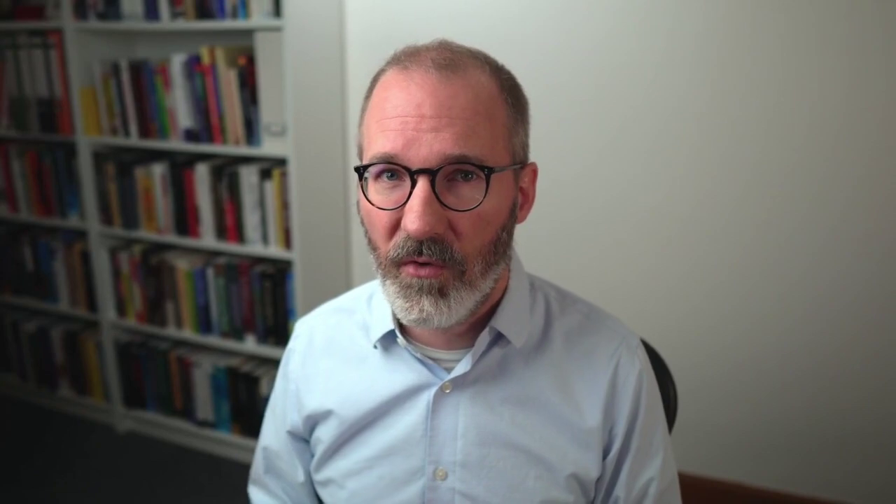
Run juliaup status, showing release as default plus the 1.5.4 channel.
type("l")
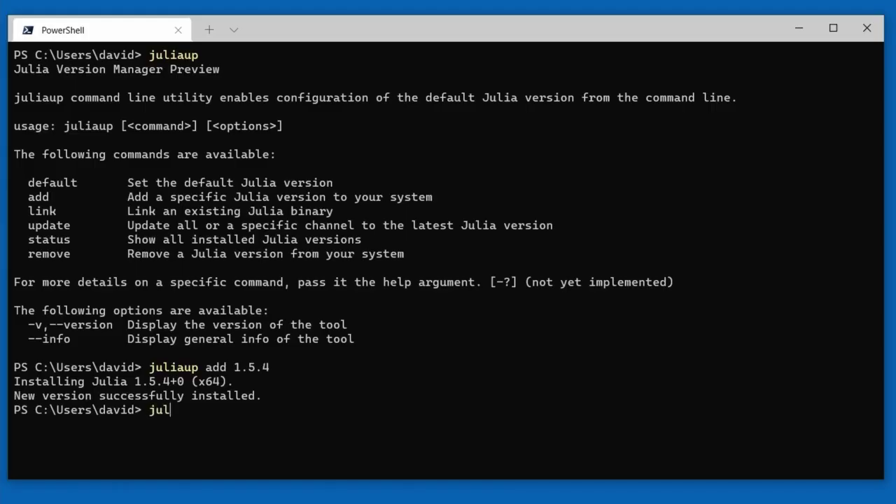
type("iaup status")
key("Return")
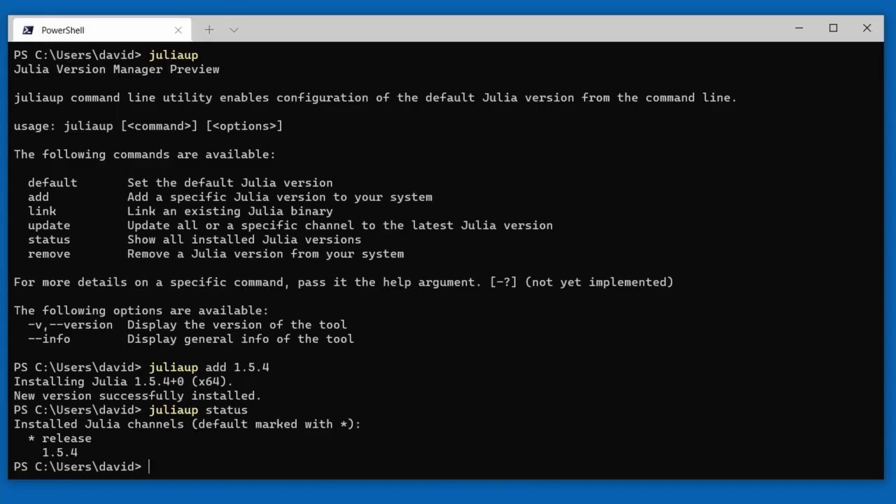
Launch Julia 1.5.4 with julia +1.5.4, quit it, then start the default Julia 1.6.1.
type("julia +")
type("1.5.4")
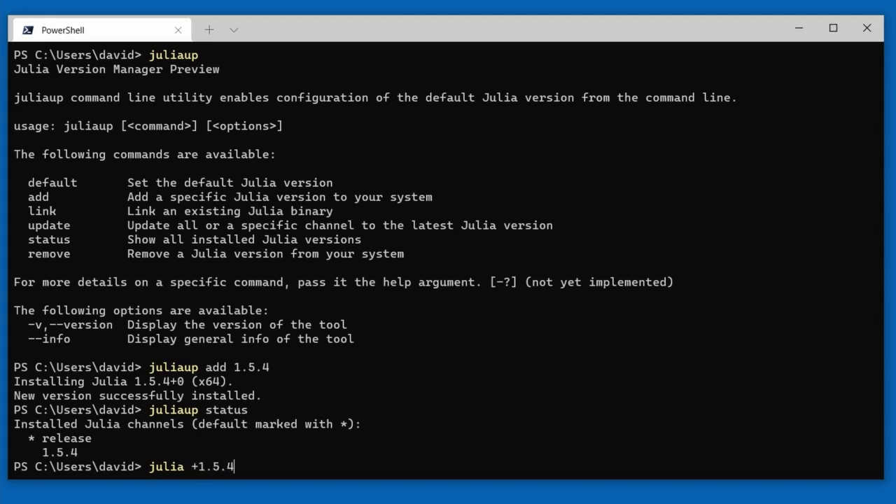
key("Return")
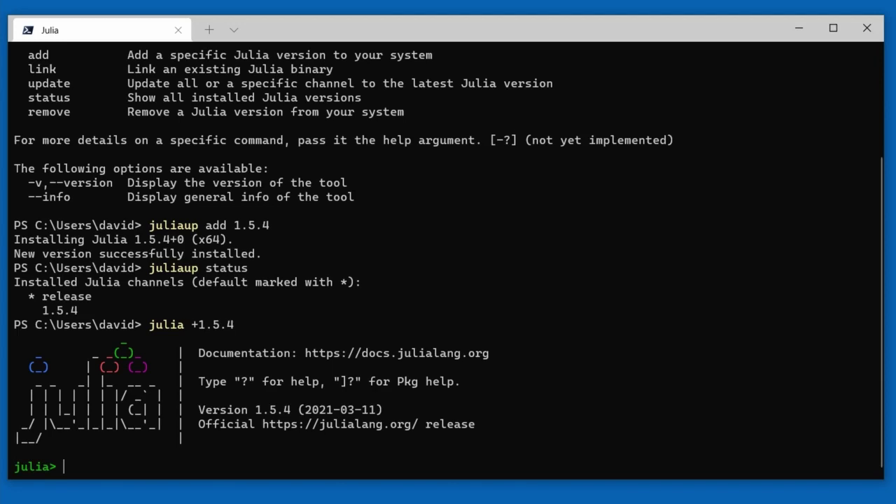
key("ctrl+d")
type("julia")
key("Return")
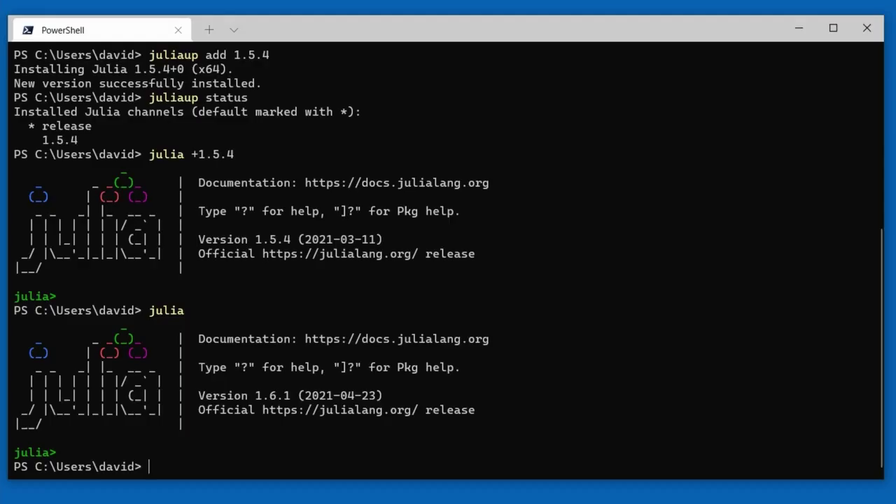
Add Julia 1.3 via juliaup add 1.3 and list channels release, 1.5.4 and 1.3.
type("juliaup add 1.3")
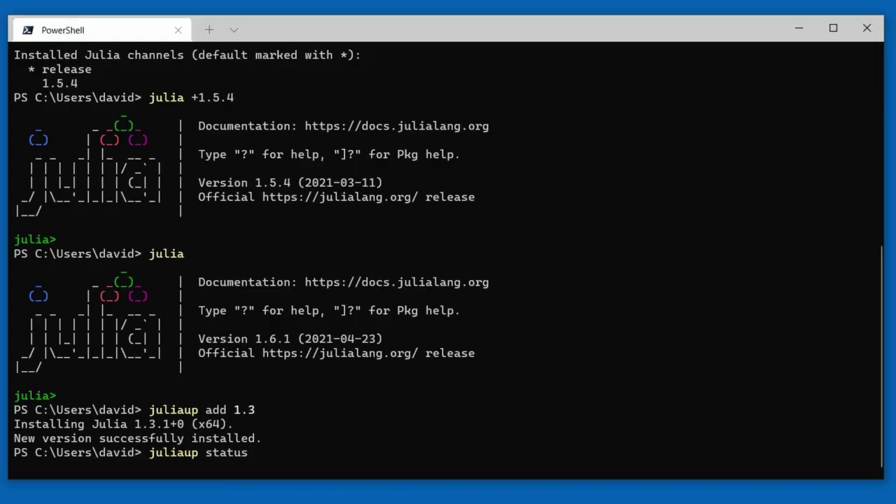
key("Return")
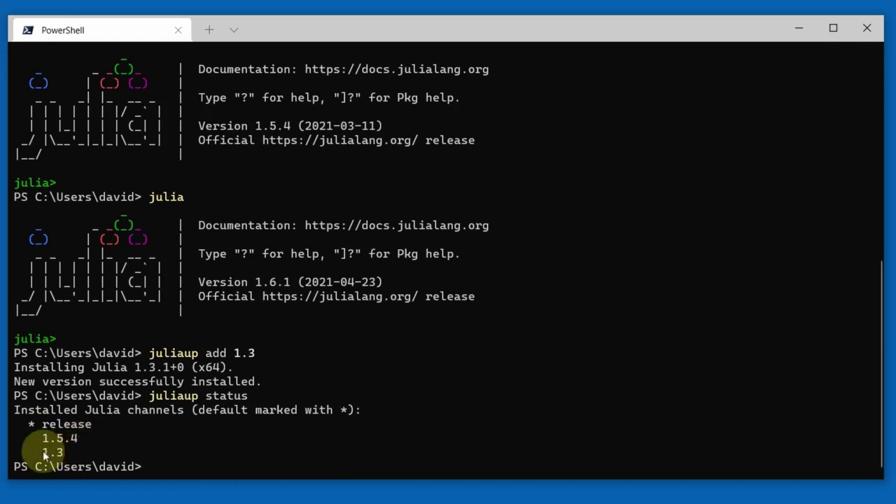
Launch a Julia 1.3.1 session with julia +1.3.
type("julia +1.3")
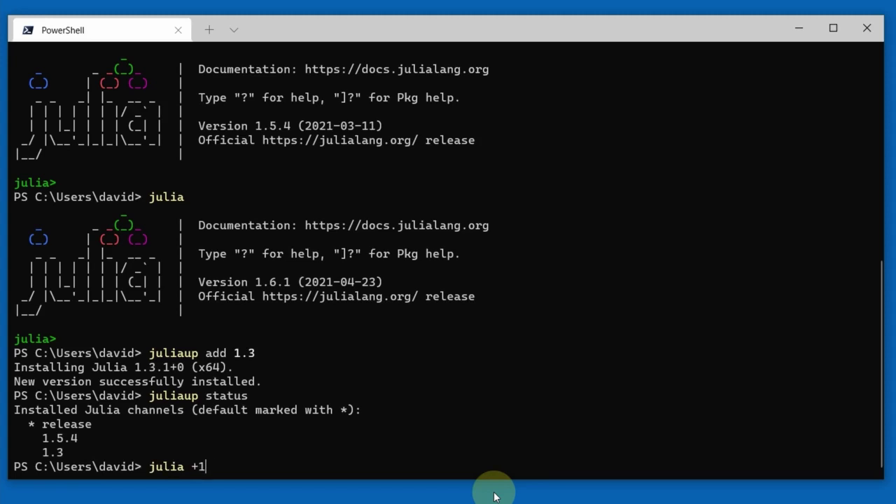
key("Return")
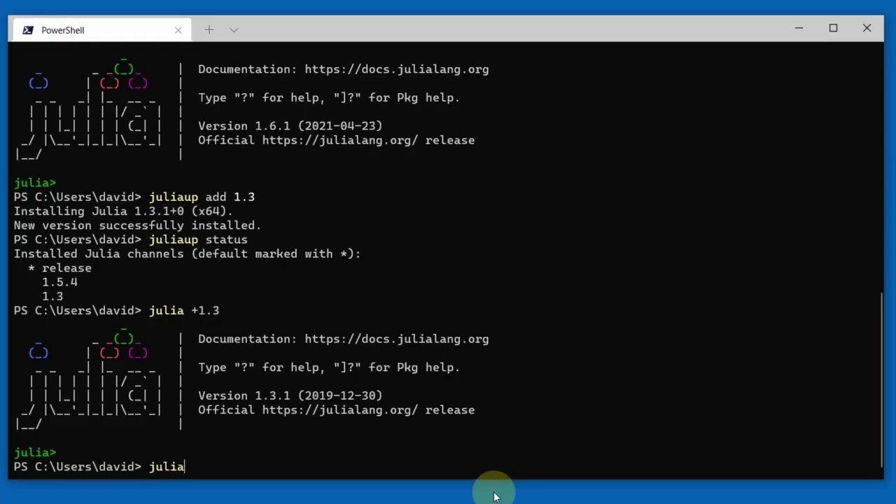
Set 1.3 as the default channel with juliaup default 1.3 so plain julia starts 1.3.1.
type("up default 1.3")
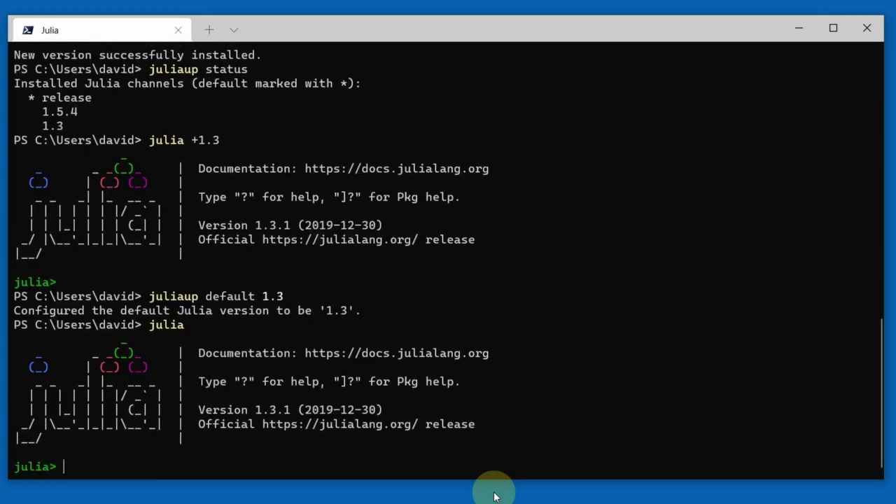
key("Return")
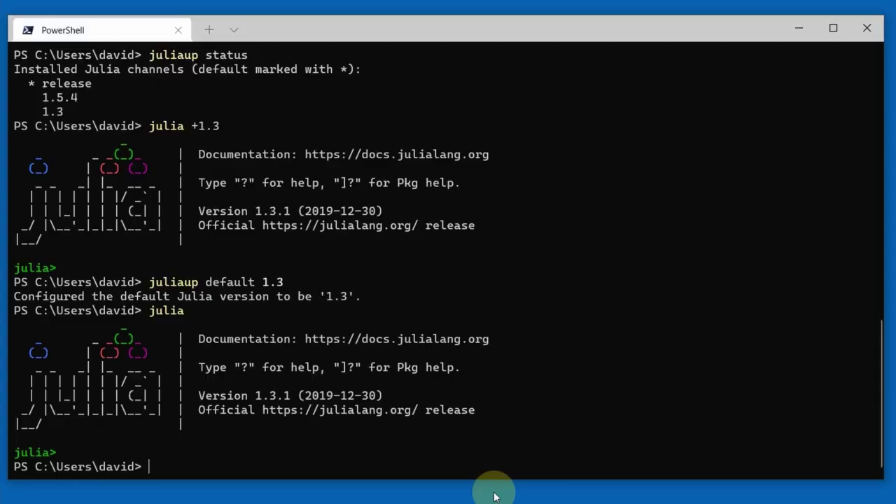
Install the beta channel (Julia 1.7.0-beta2) with juliaup add beta and launch it via julia +beta.
type("juliaup add beta")
key("Return")
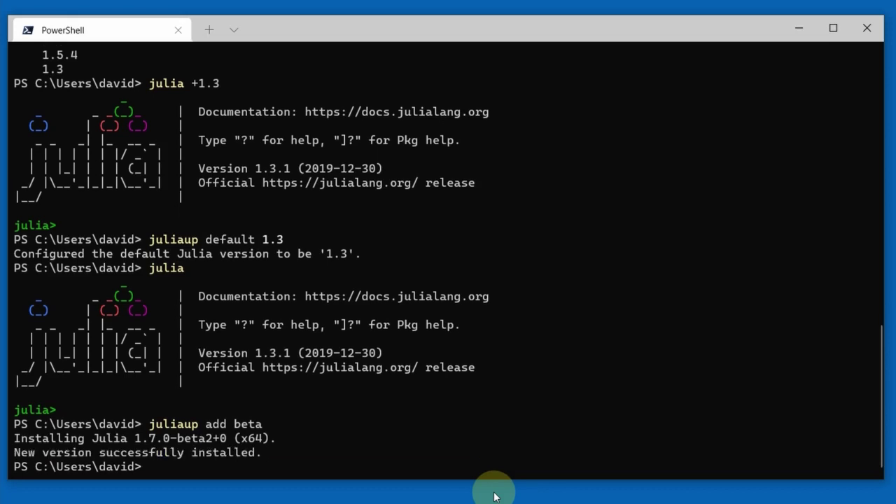
type("julia +beta")
key("Return")
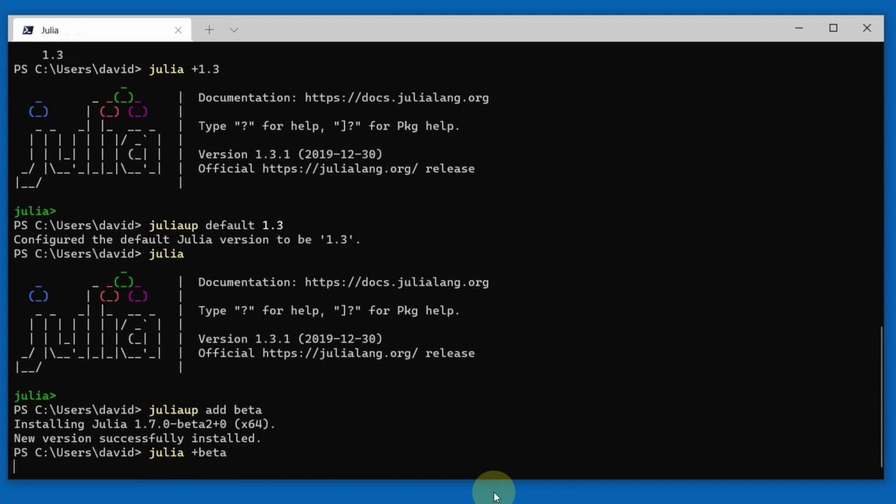